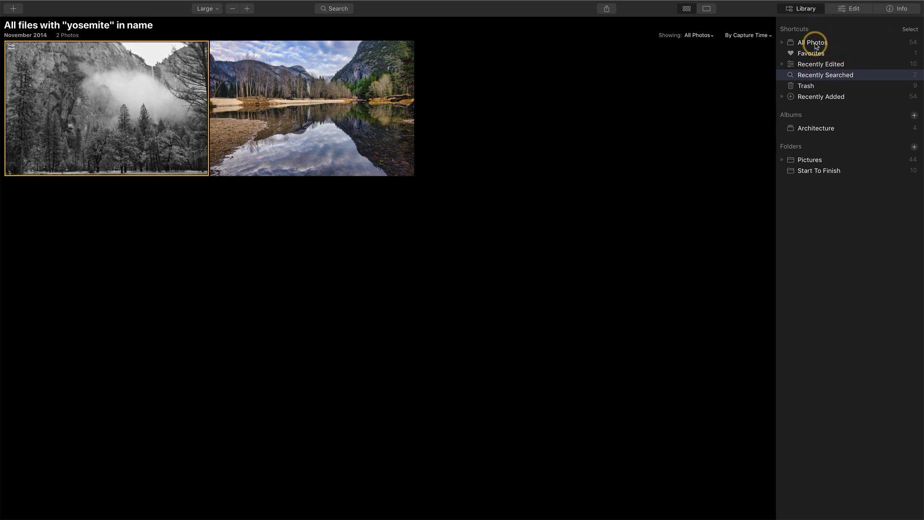
Open the Florence cathedral photo from the Pictures folder in Edit and show the Landscape Looks
left_click(810, 158)
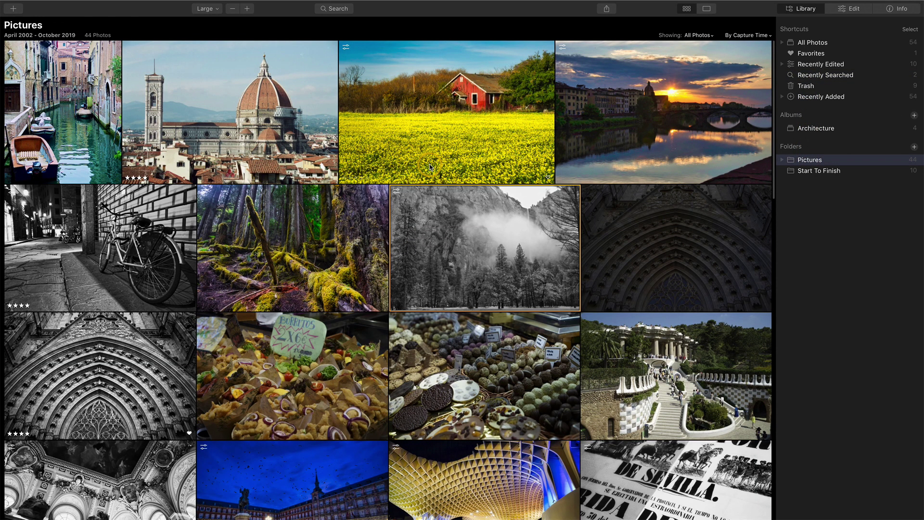
left_click(239, 108)
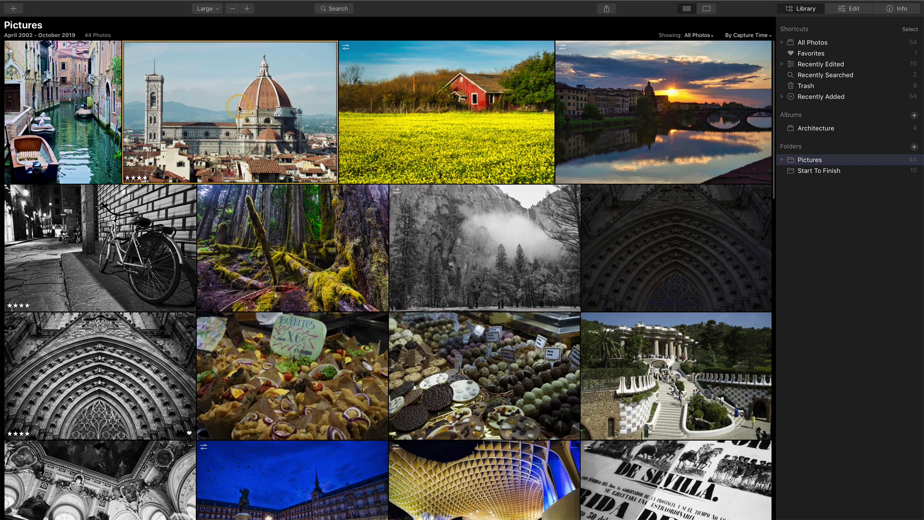
double_click(239, 108)
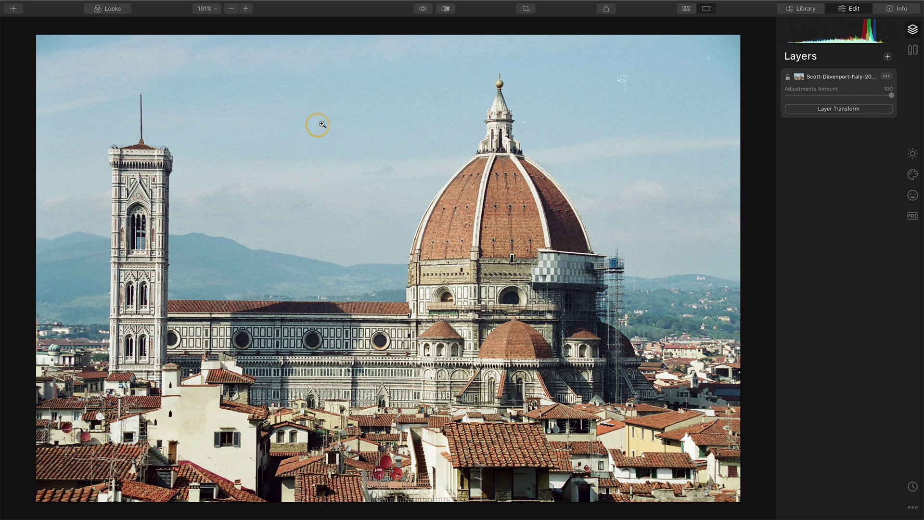
left_click(121, 9)
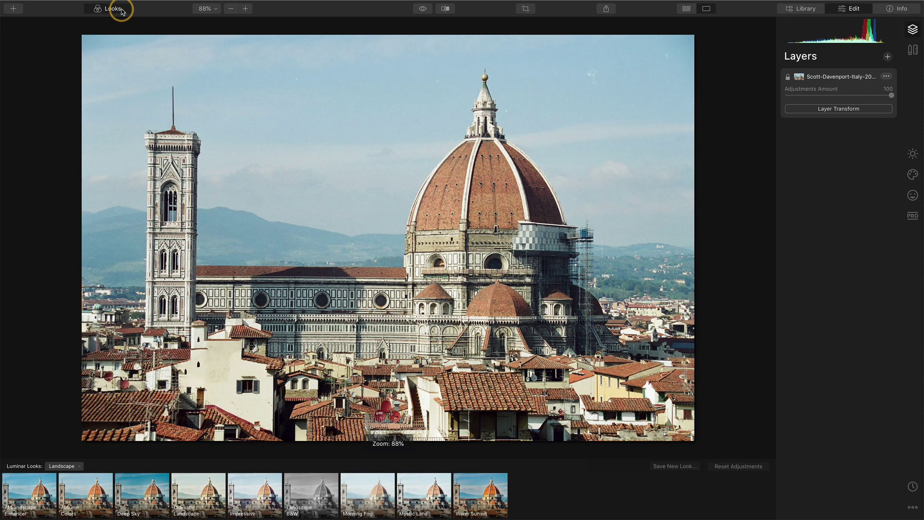
Preview the Landscape looks from AI Landscape Enhancer through Deep Sky, Landscape B&W and Warm Sunset
left_click(42, 491)
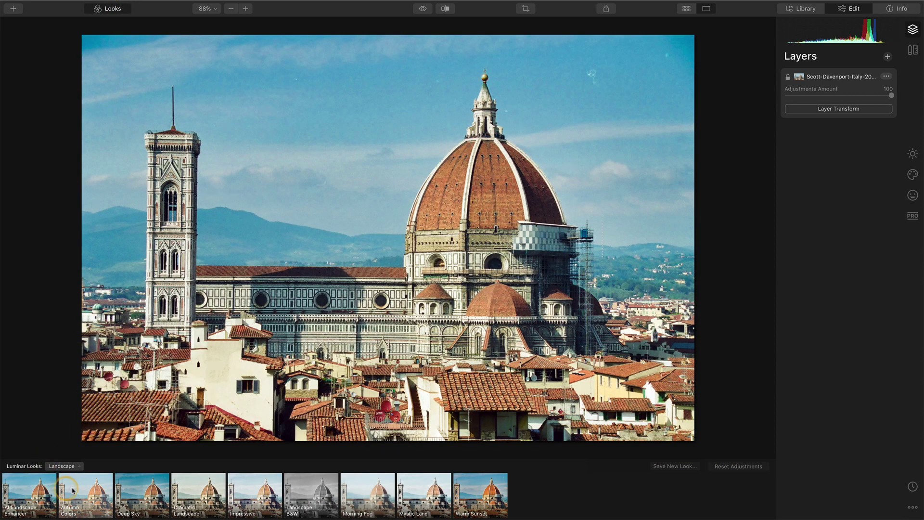
left_click(142, 490)
left_click(191, 490)
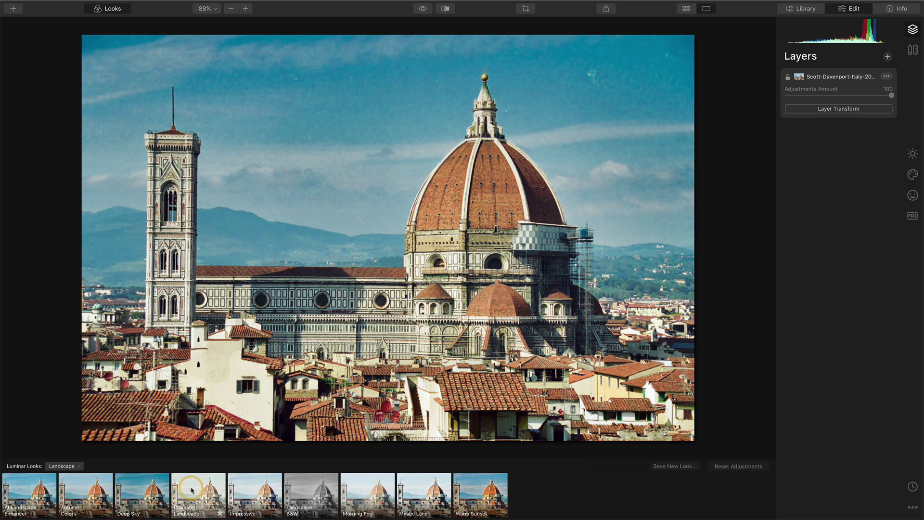
left_click(247, 489)
left_click(311, 488)
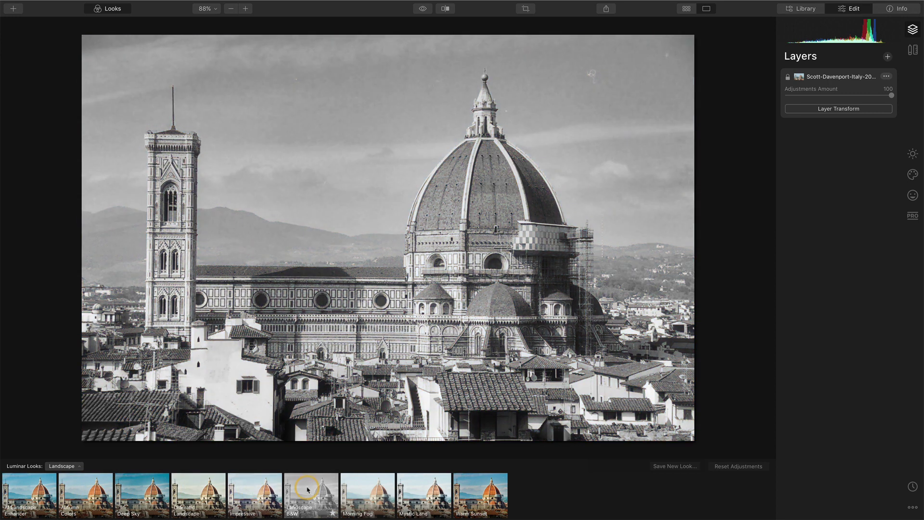
left_click(362, 489)
left_click(420, 489)
left_click(481, 487)
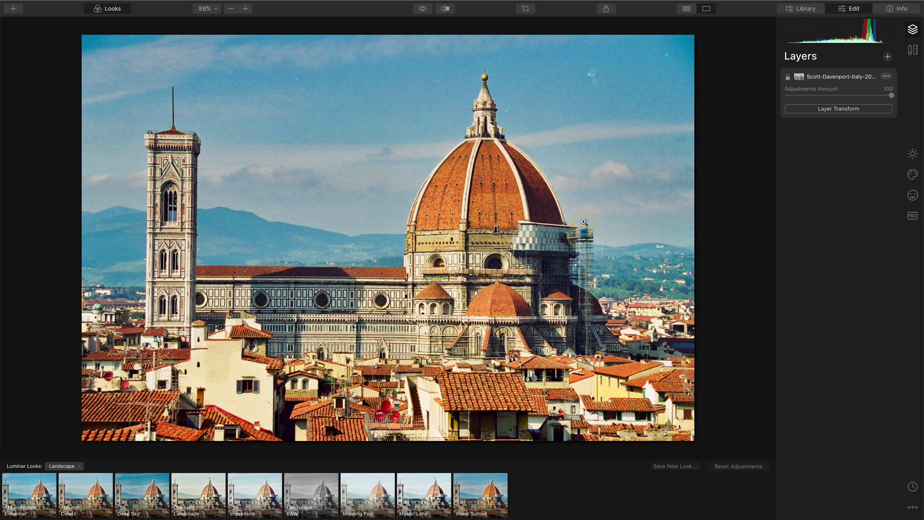
Compare Warm Sunset with the original, re-preview Deep Sky, Impressive and Landscape B&W, ending near-original
left_click(598, 78)
left_click(474, 514)
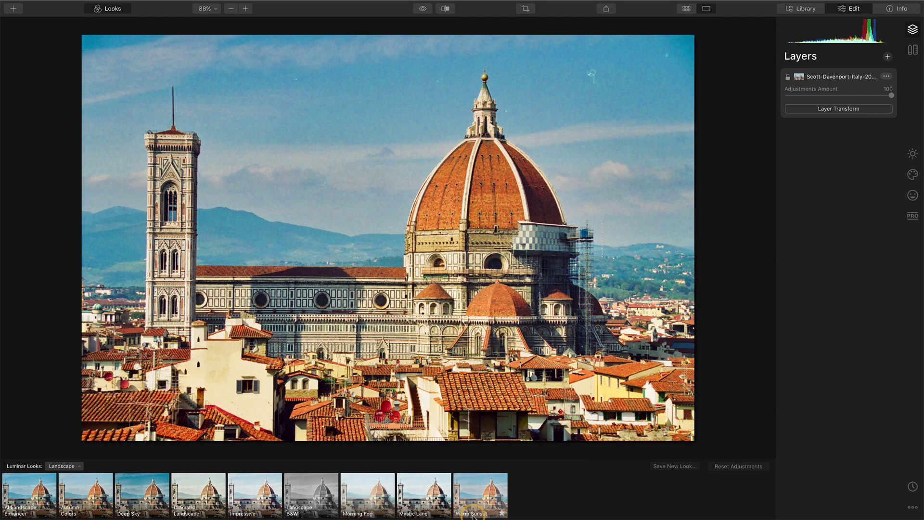
left_click(389, 500)
left_click(245, 490)
left_click(197, 494)
left_click(149, 498)
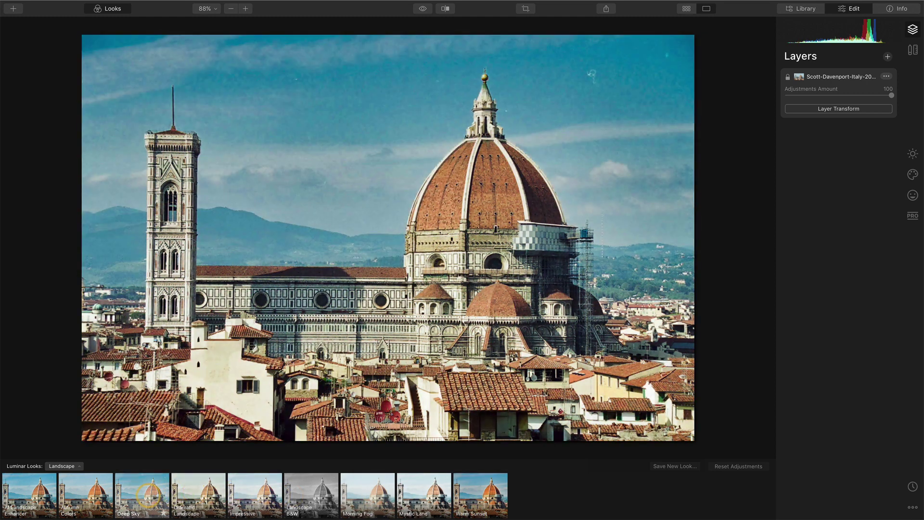
left_click(361, 491)
left_click(255, 489)
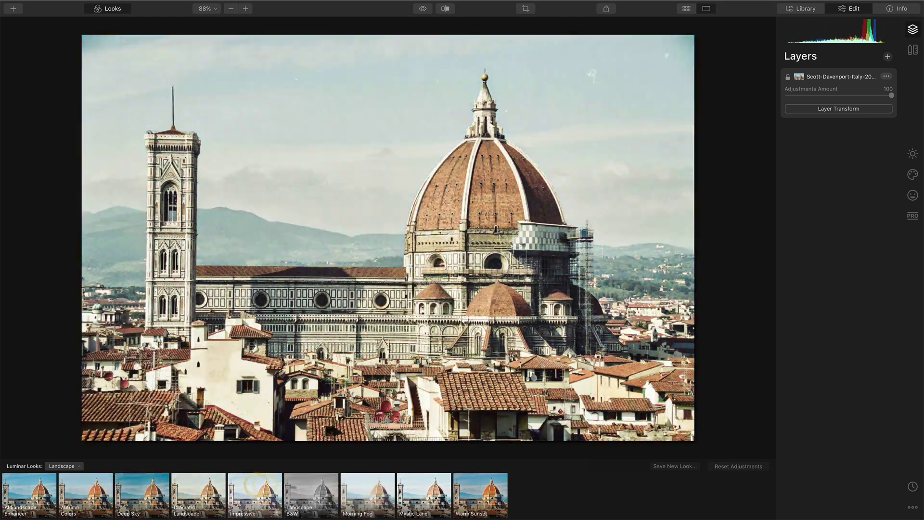
left_click(311, 495)
left_click(142, 496)
left_click(39, 377)
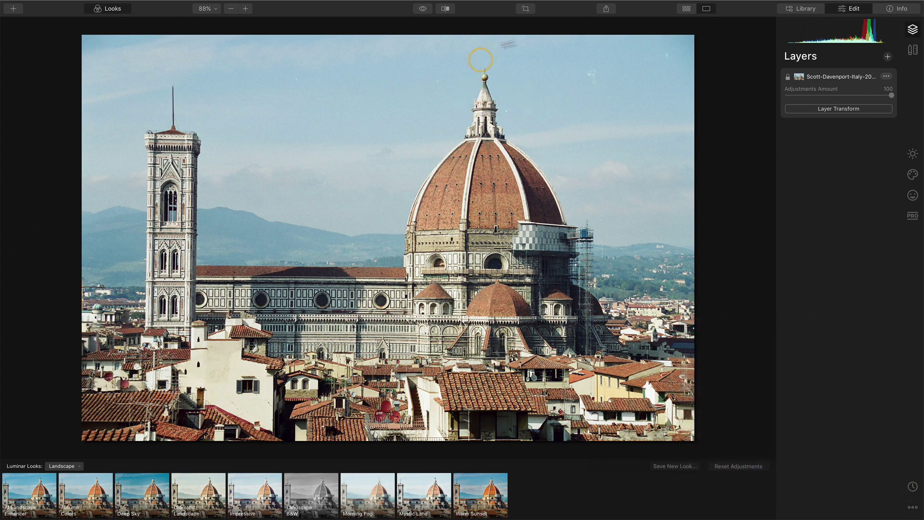
In the Crop tool, flip the photo horizontally and then back to its original orientation
left_click(527, 10)
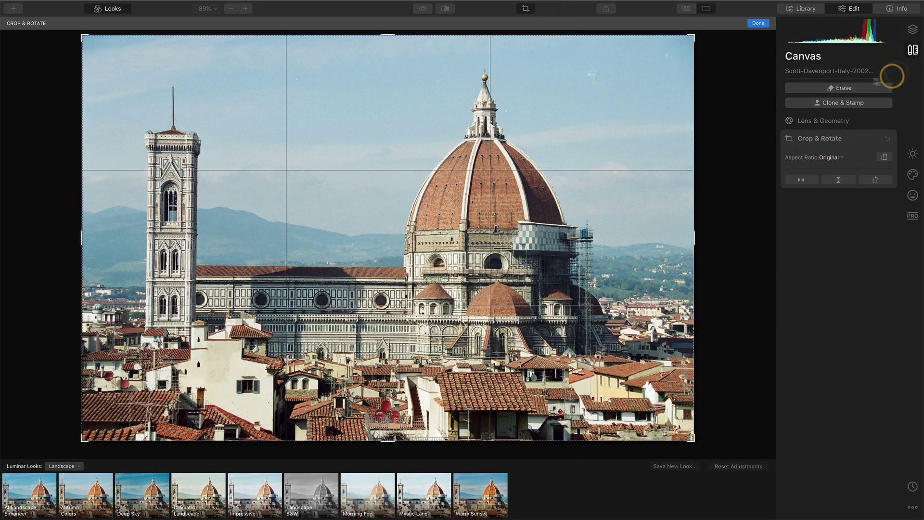
left_click(804, 180)
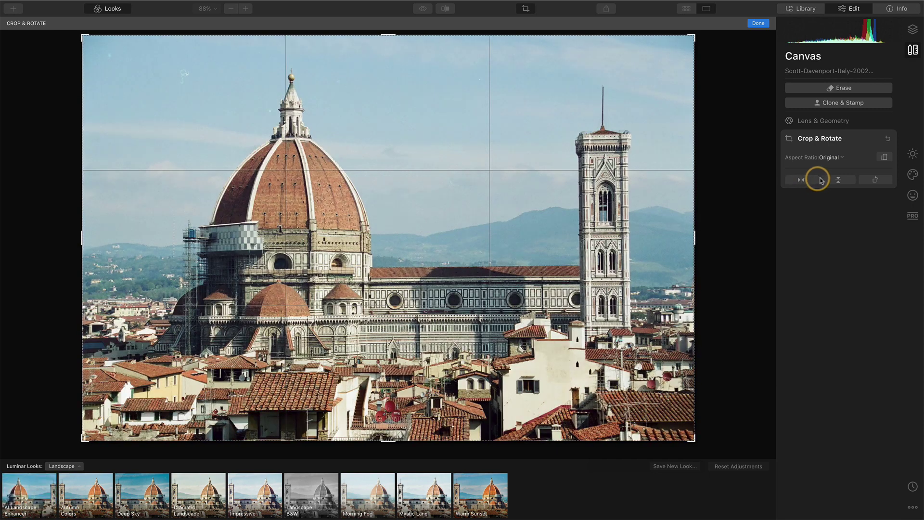
left_click(804, 180)
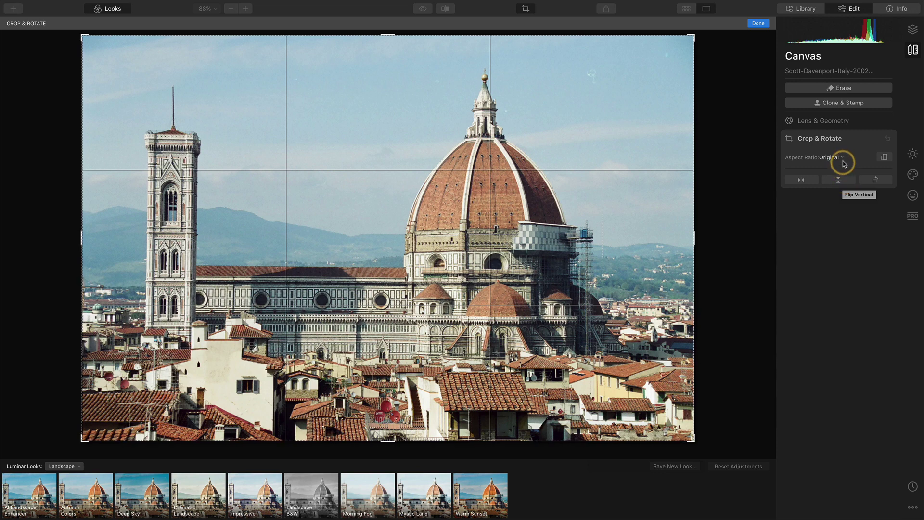
Check the aspect ratio choices, try resizing the crop, then exit crop mode unchanged
left_click(842, 159)
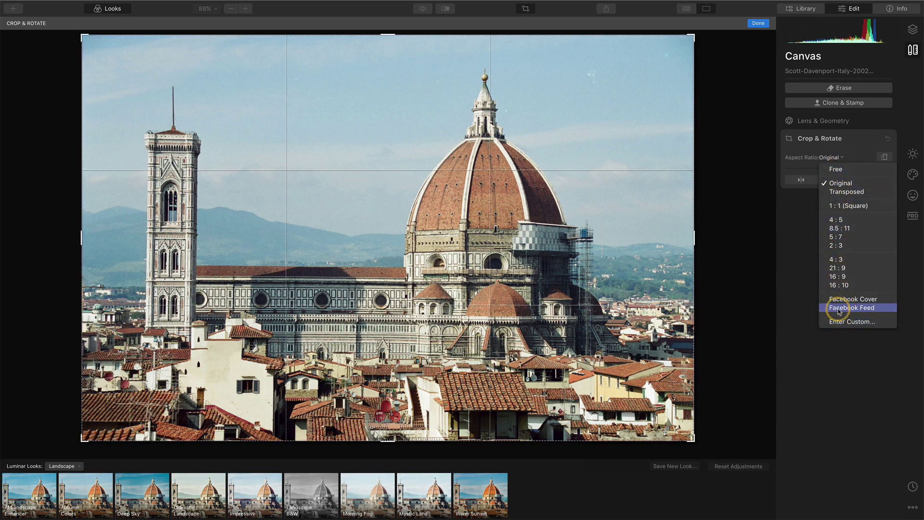
left_click(798, 233)
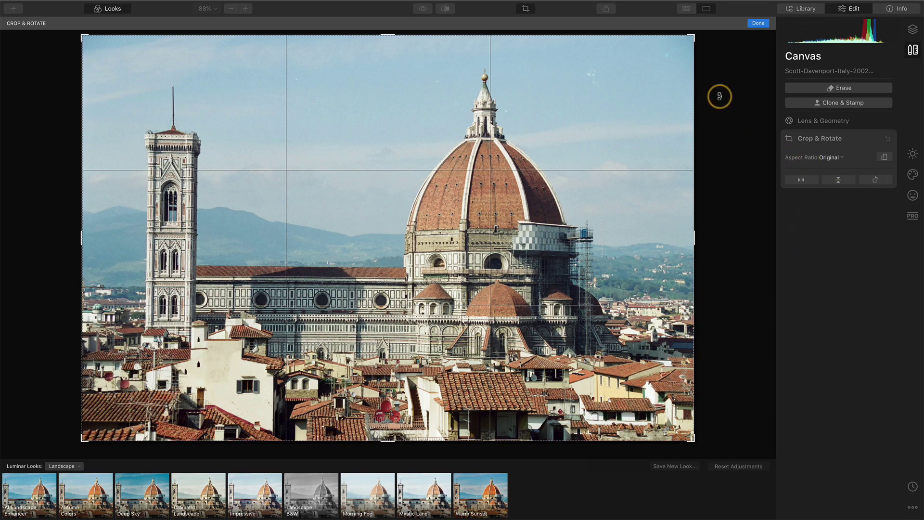
mouse_move(692, 38)
left_mouse_down()
mouse_move(666, 43)
mouse_move(709, 36)
left_mouse_up()
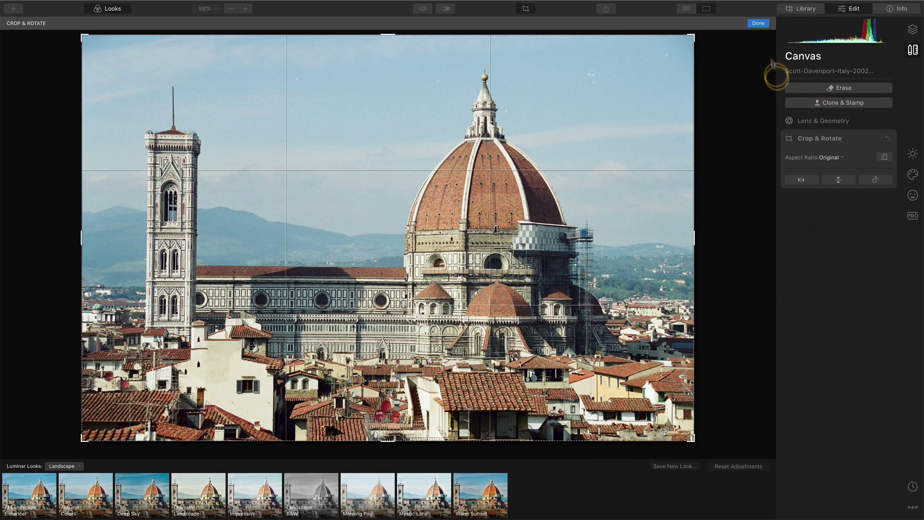
left_click(759, 23)
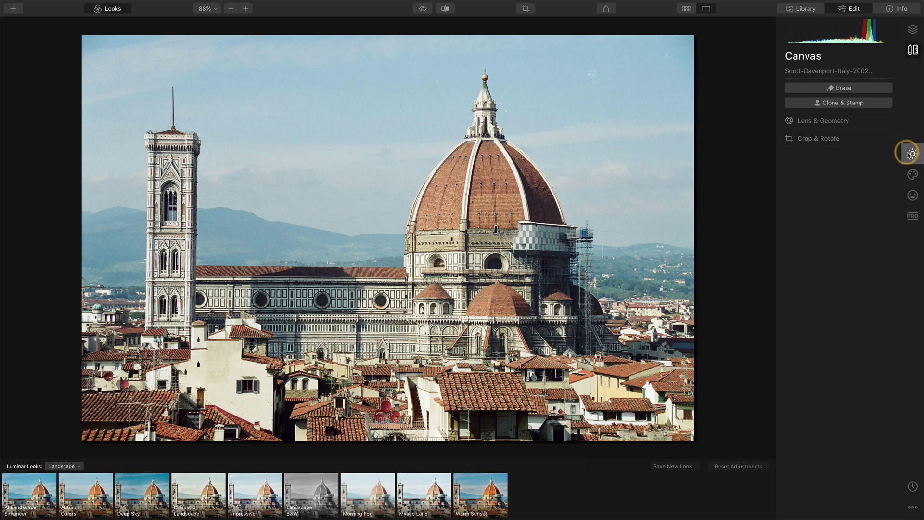
Expand AI Sky Replacement under Creative tools and open its Sky Selection list
left_click(912, 175)
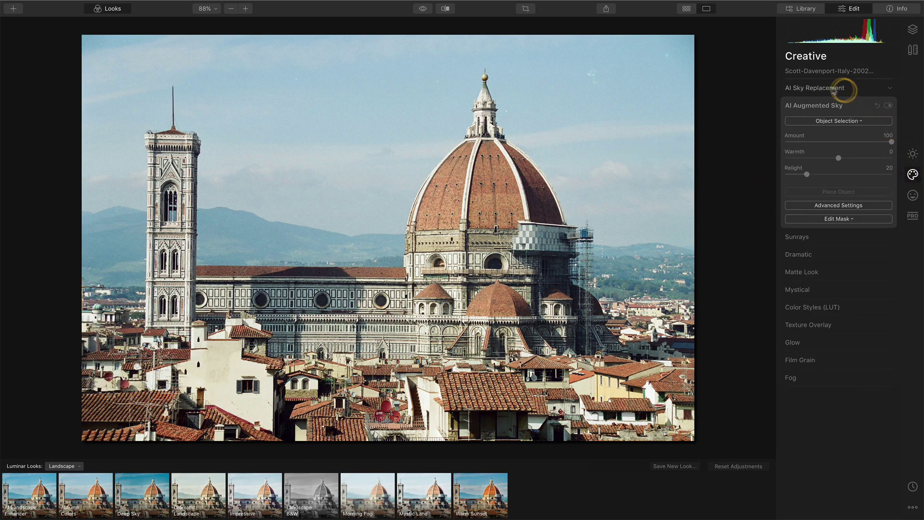
left_click(854, 88)
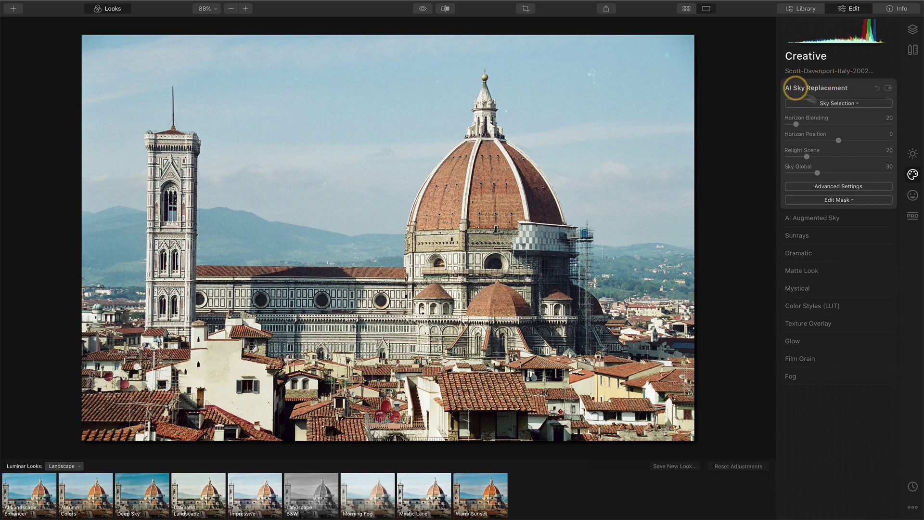
left_click(859, 104)
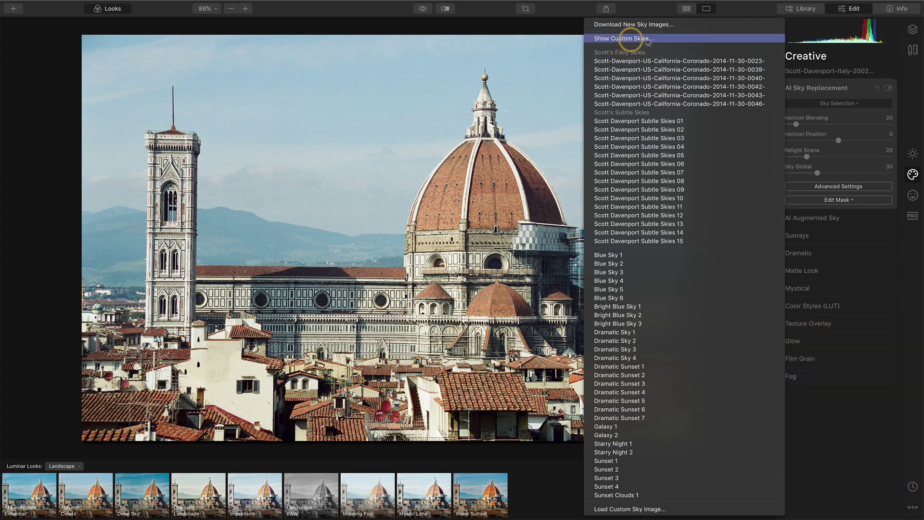
View the custom skies folder, then replace the sky with Subtle Skies 06
left_click(666, 40)
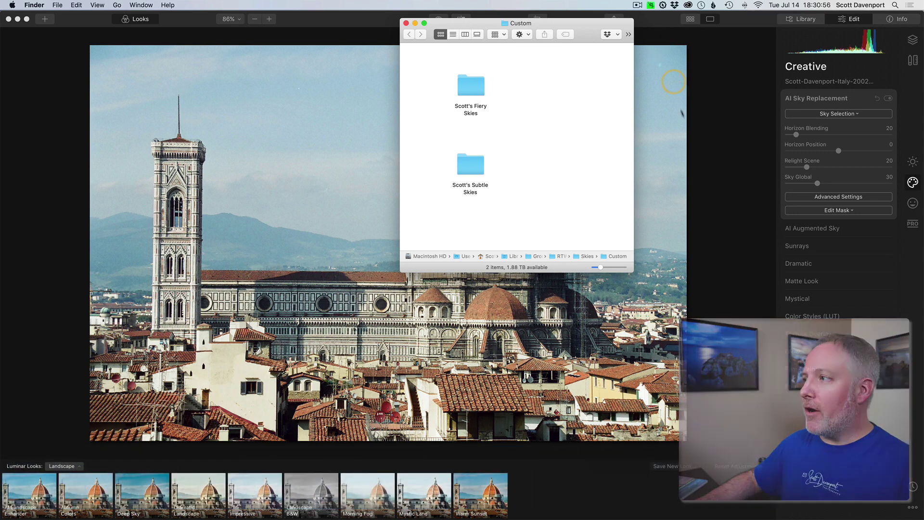
left_click(673, 82)
left_click(804, 113)
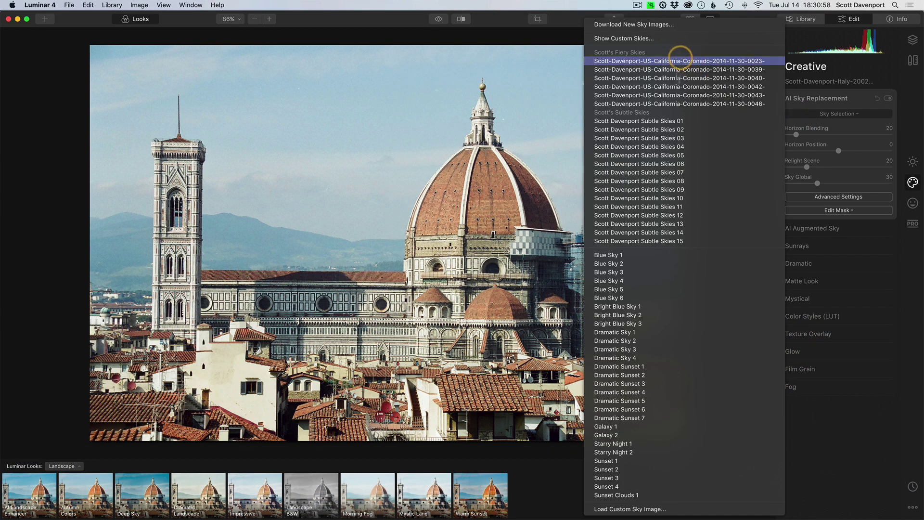
left_click(671, 164)
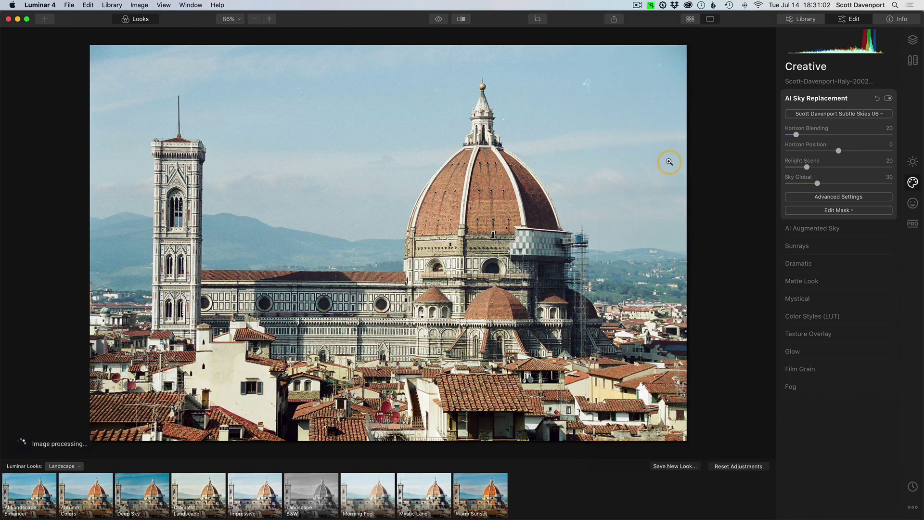